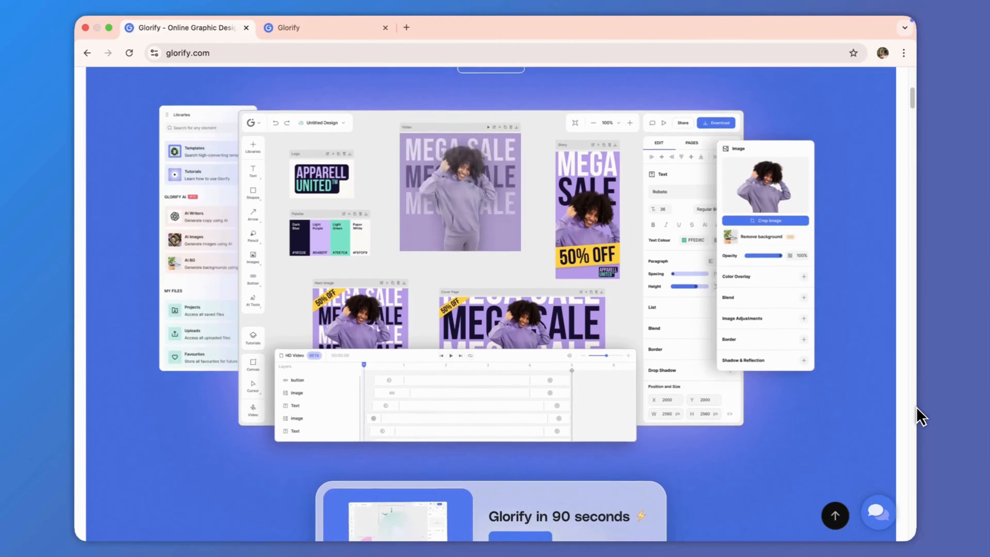
Step: Browse down the Glorify landing page and switch to the open design tab
scroll(916, 407, down, 2)
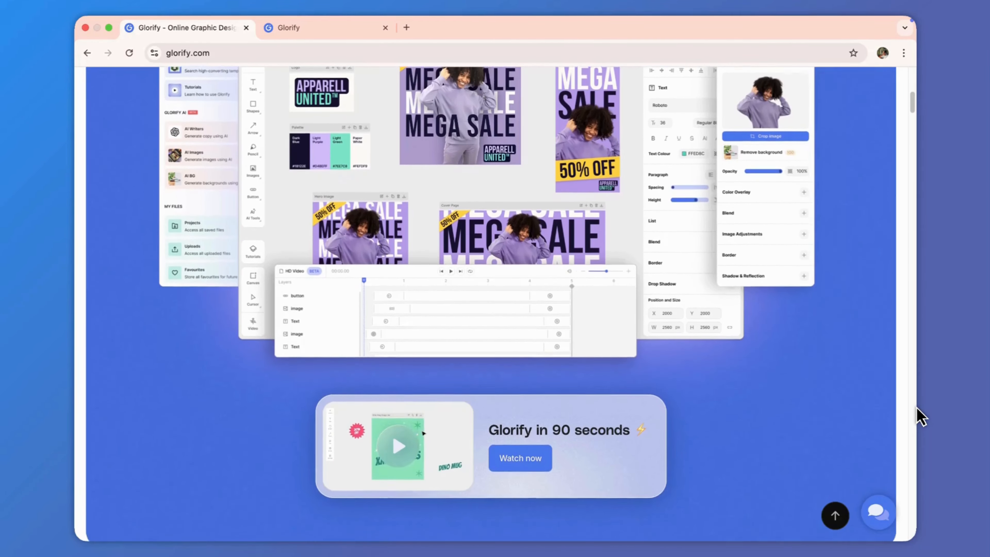
scroll(917, 407, down, 3)
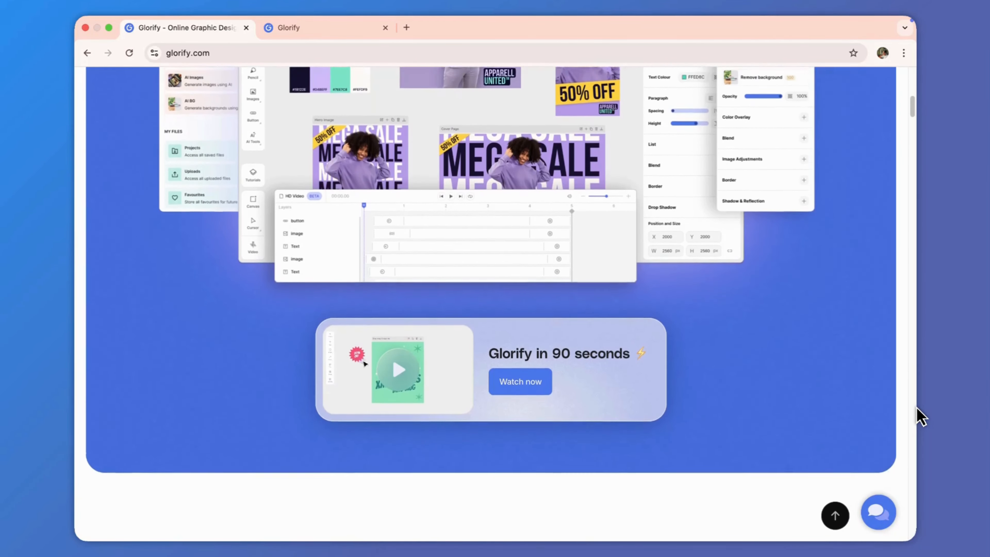
scroll(916, 408, down, 3)
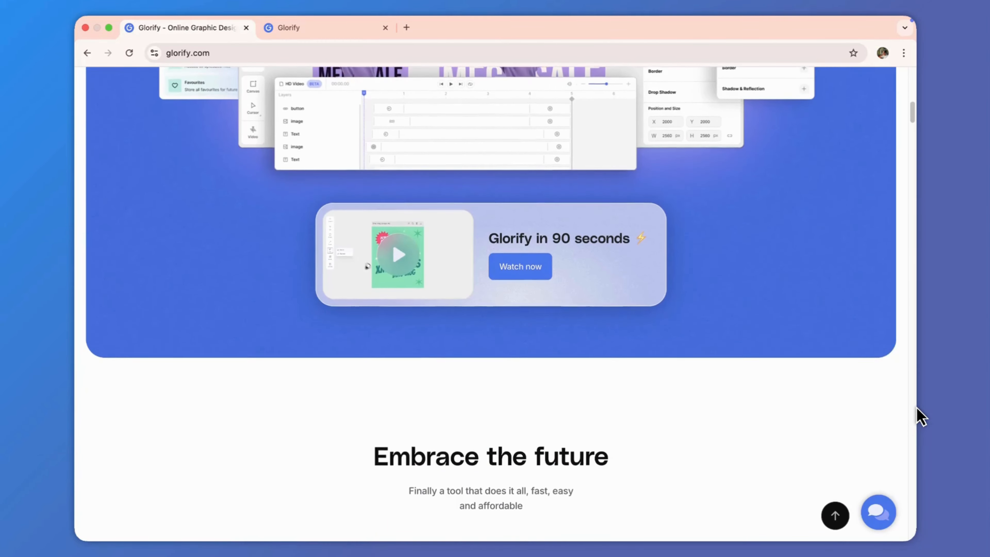
scroll(917, 407, down, 2)
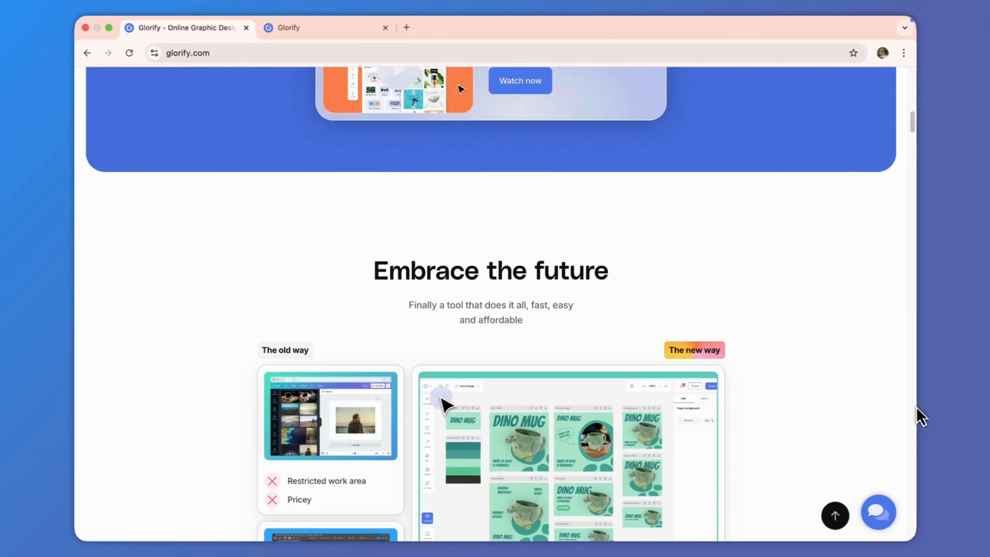
key(ctrl+Tab)
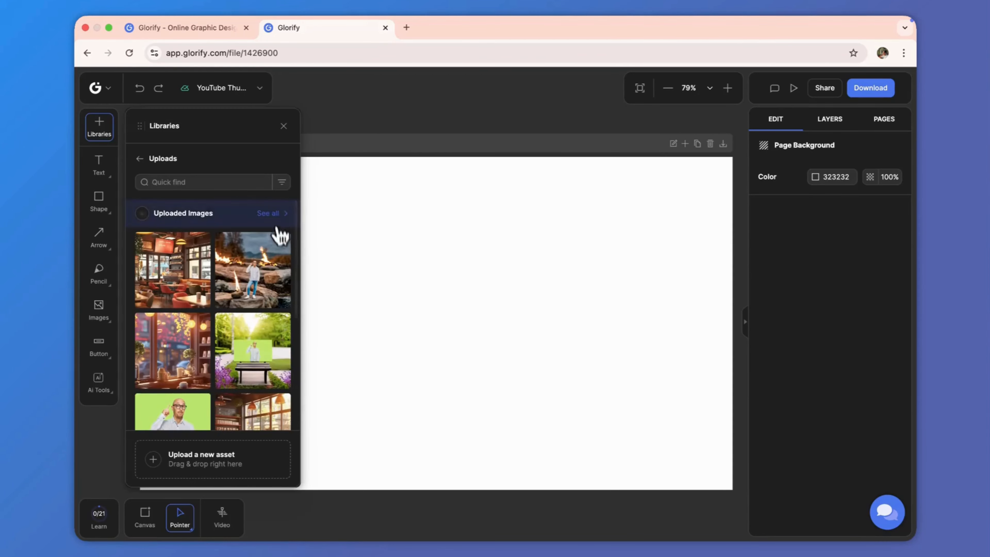
Step: Review the uploaded images library and the design's title and size
click(275, 216)
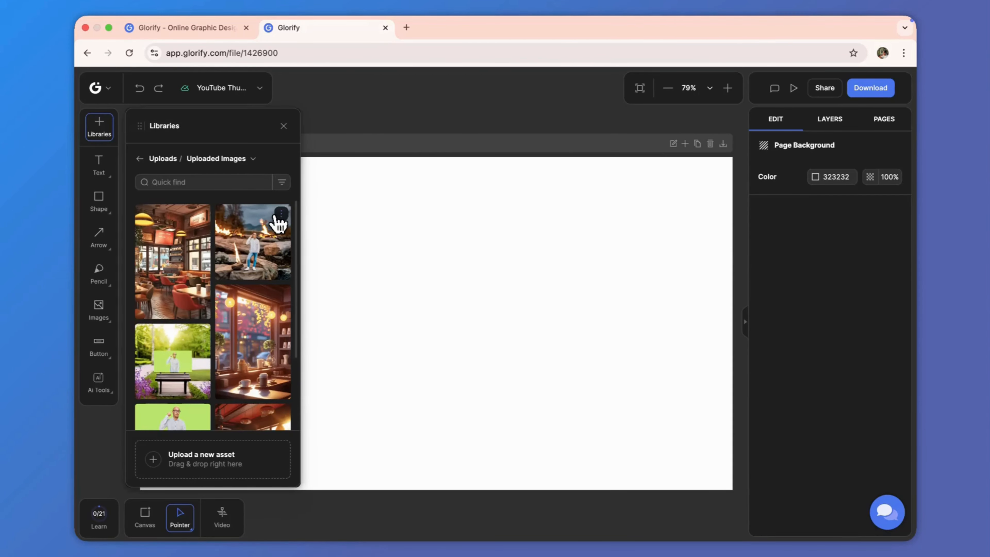
scroll(251, 332, down, 5)
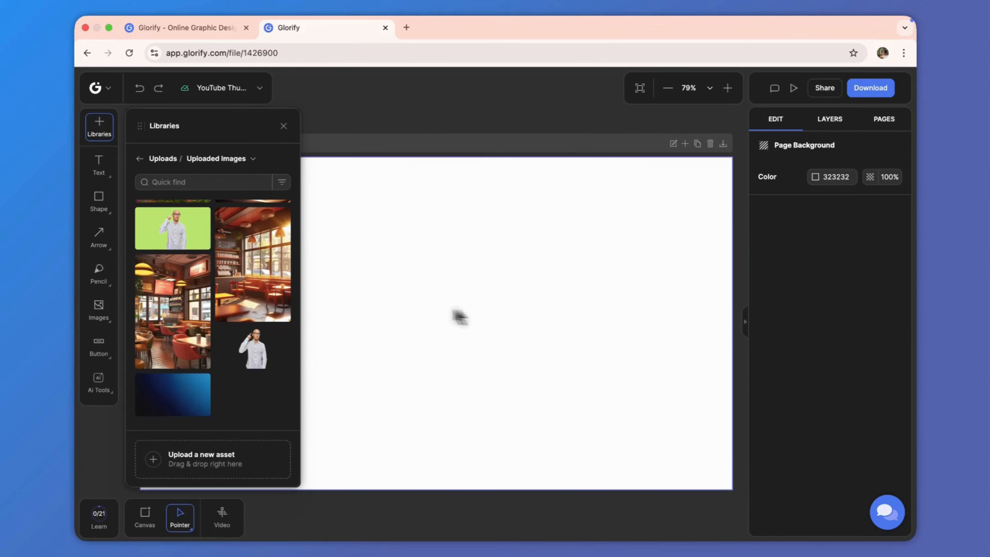
click(283, 126)
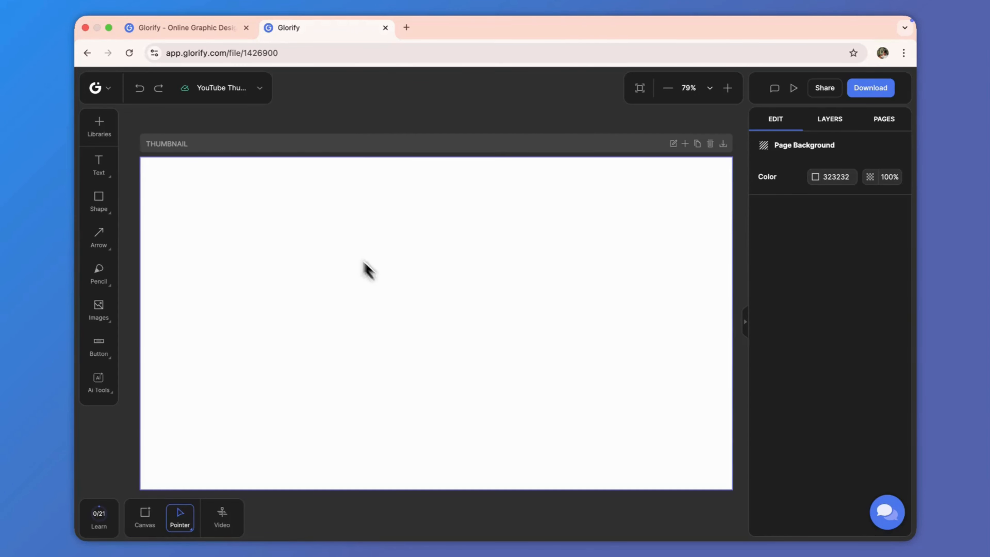
click(261, 89)
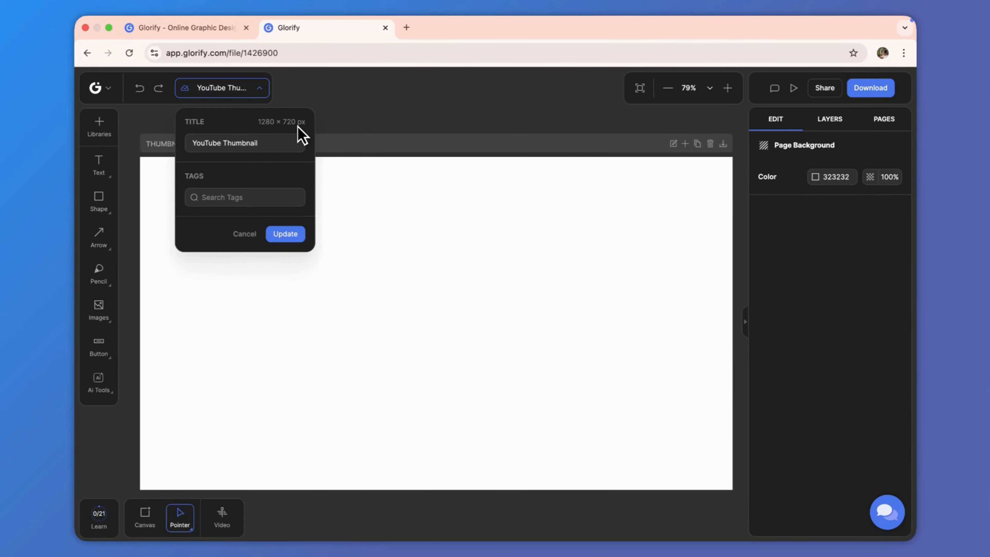
click(290, 104)
Step: Add the dark blue gradient image from the uploaded images to the canvas
click(99, 126)
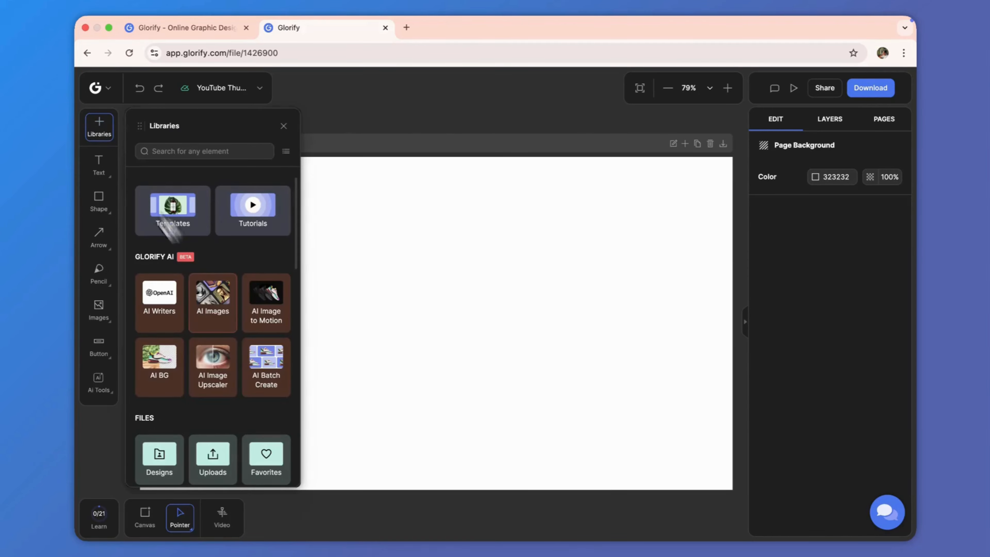
scroll(214, 320, down, 3)
click(213, 336)
click(273, 212)
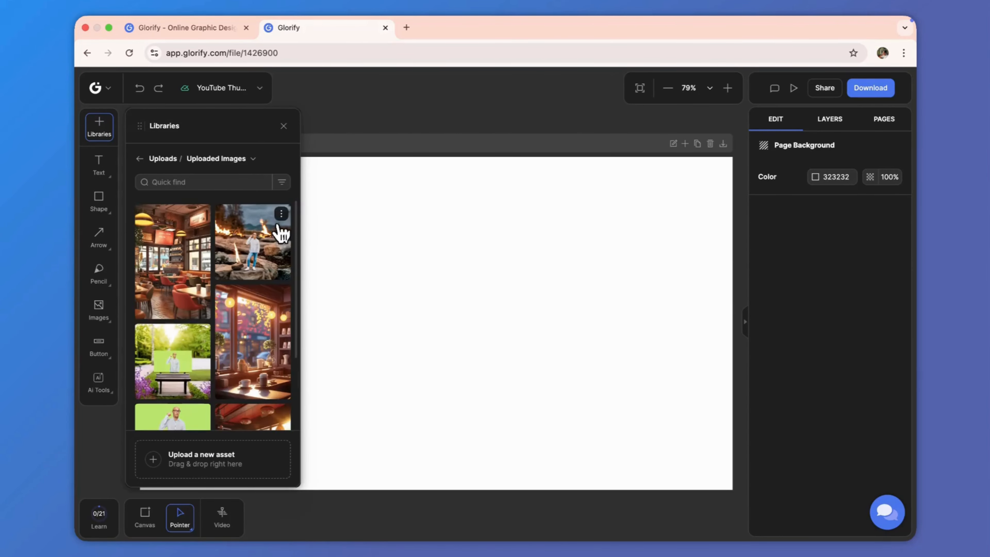
scroll(258, 296, down, 5)
click(218, 406)
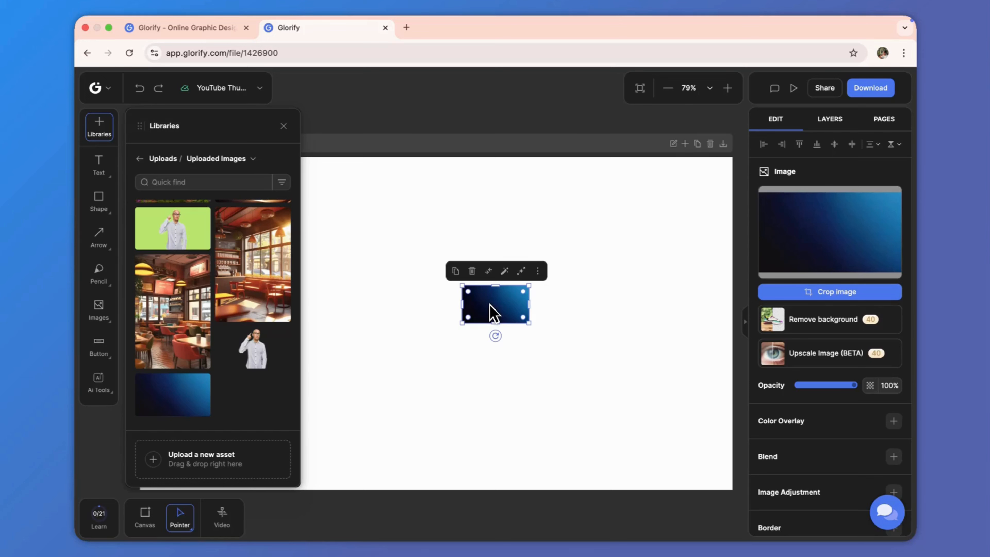
Step: Set the gradient image as the page background and delete the small image copy
right_click(492, 312)
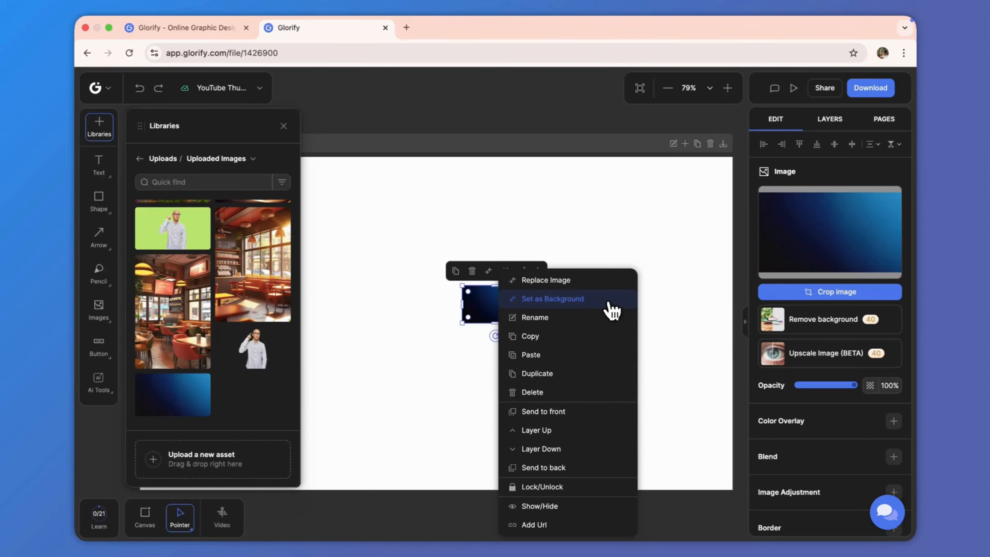
click(612, 310)
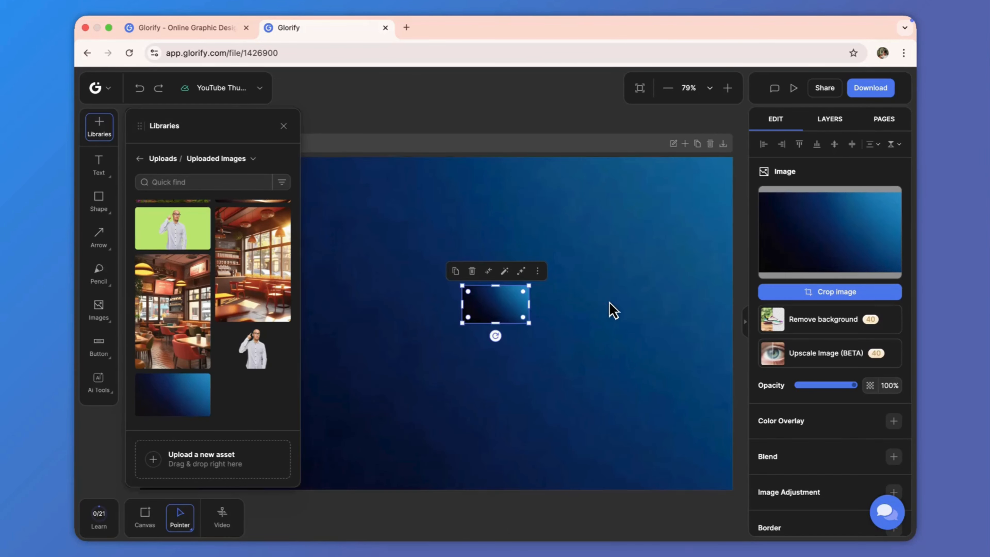
click(472, 271)
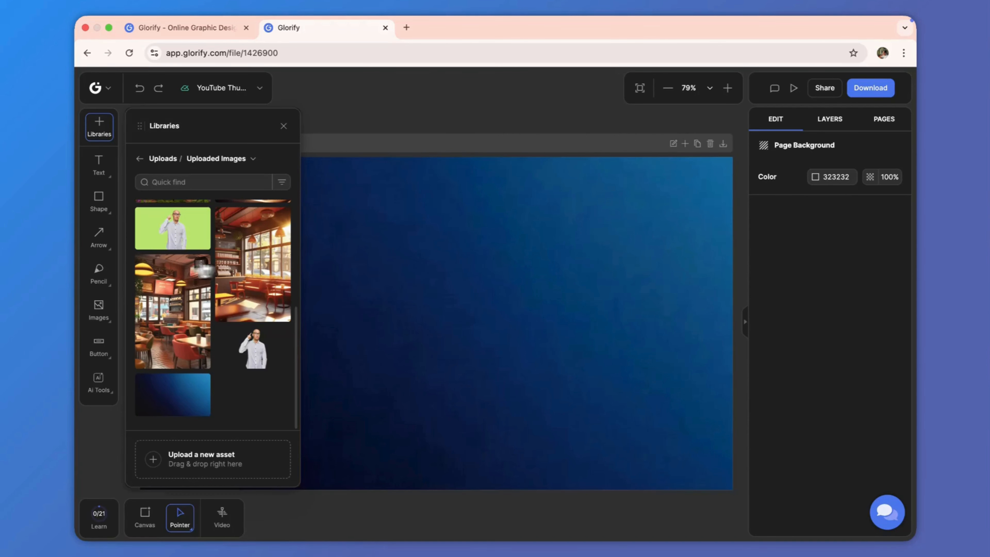
Step: Add the cutout image of the man in the white shirt to the canvas
click(250, 356)
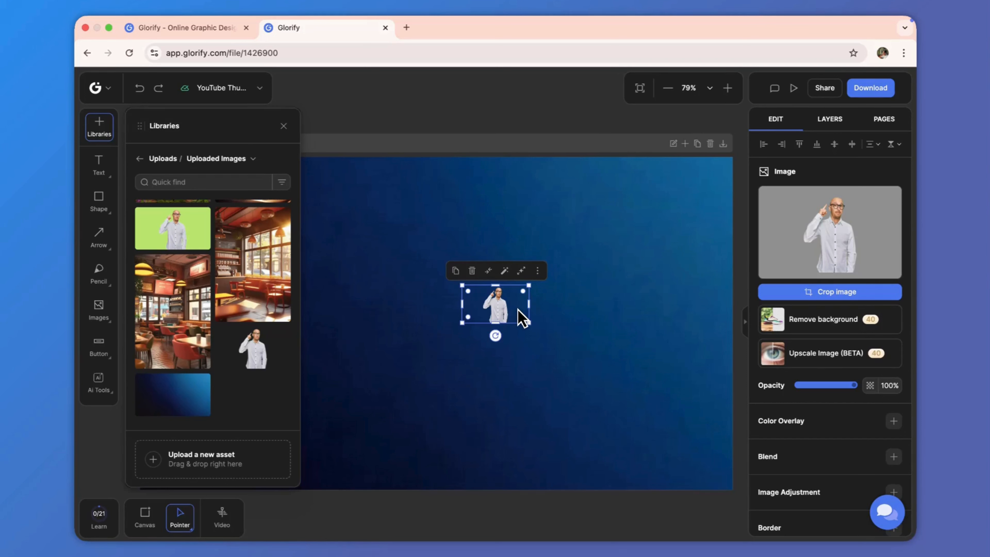
drag(502, 318, 578, 282)
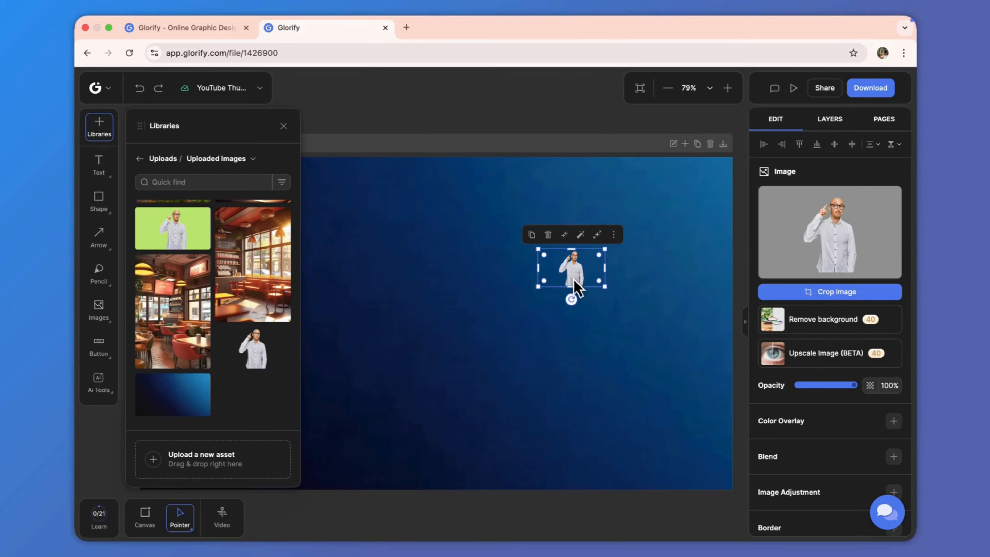
click(608, 276)
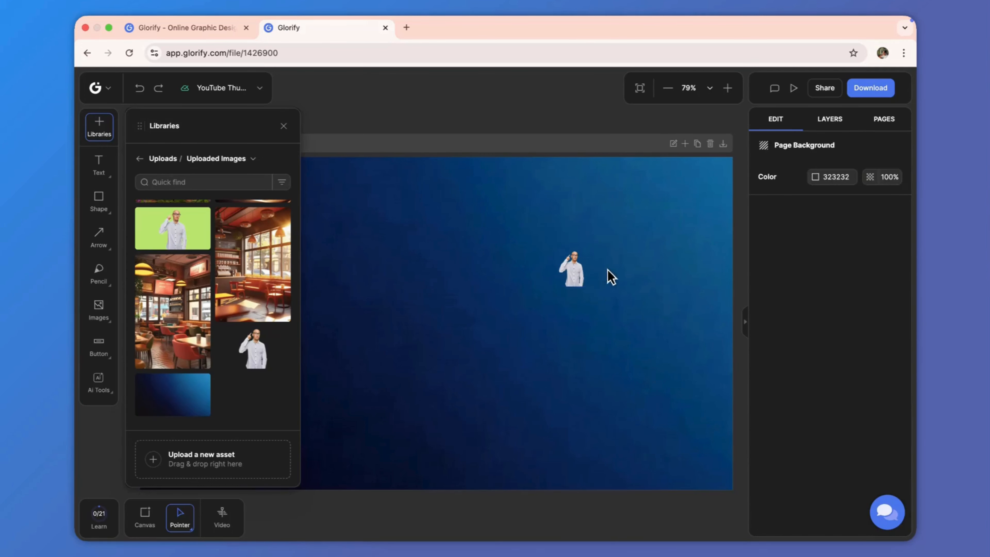
Step: Enlarge the man's image and place it against the right and bottom edges of the thumbnail
click(600, 276)
drag(603, 276, 652, 448)
drag(604, 325, 604, 359)
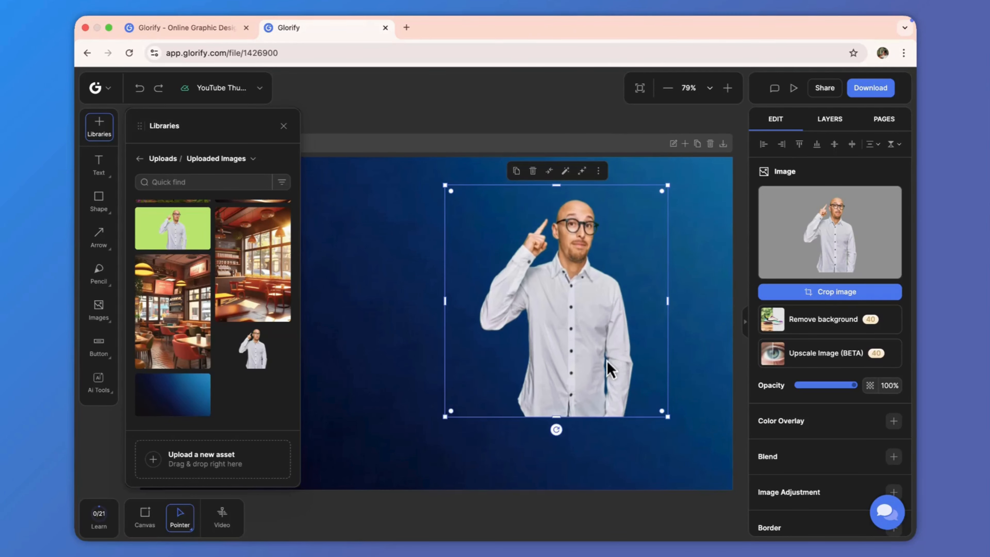
drag(667, 417, 714, 473)
drag(619, 451, 645, 453)
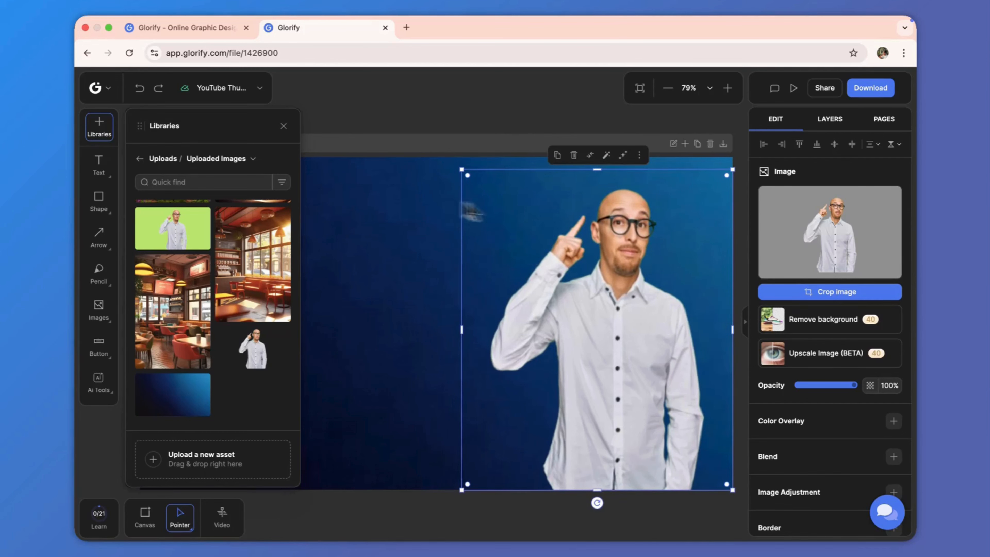
click(466, 178)
click(461, 169)
drag(462, 172, 453, 166)
click(453, 108)
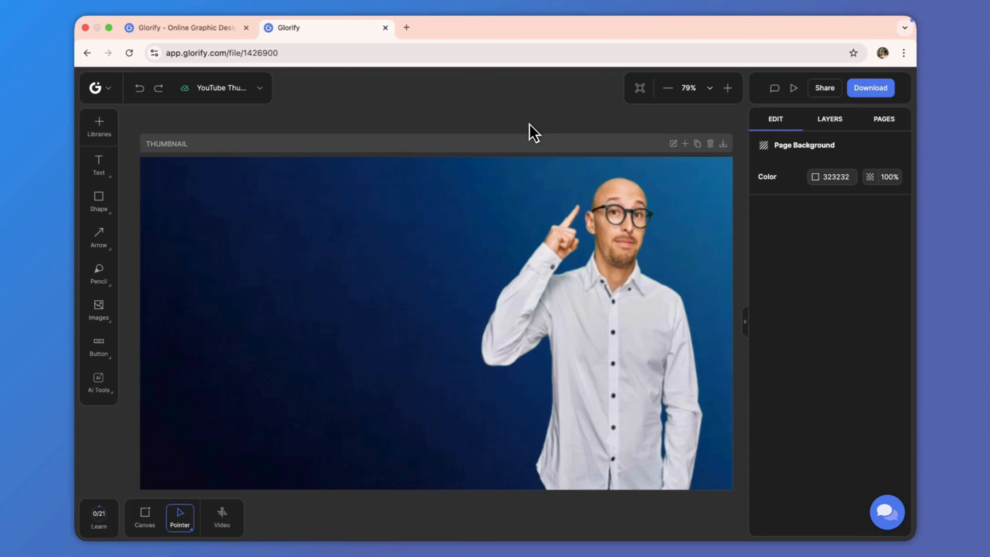
Step: Add a heading text box to the upper left of the thumbnail
click(94, 169)
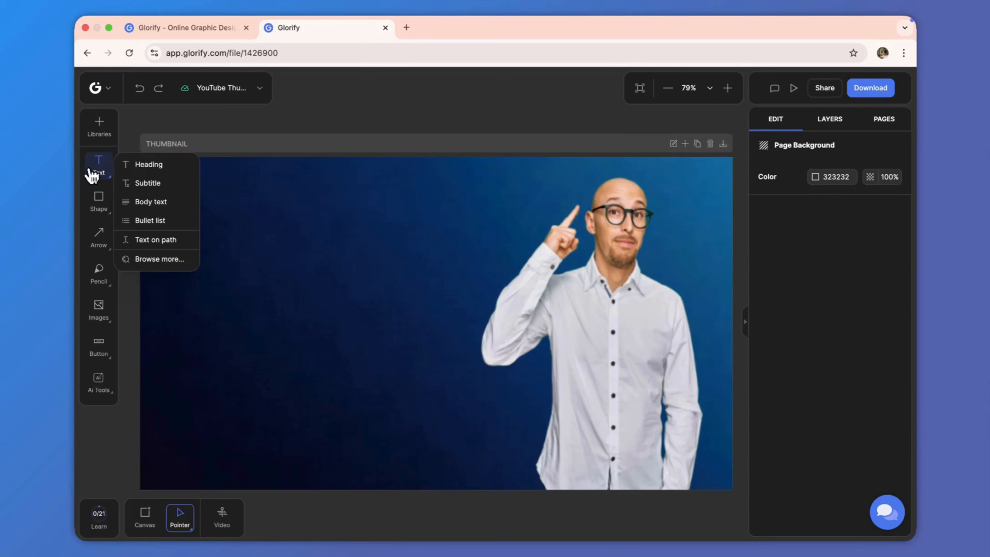
click(152, 170)
click(228, 245)
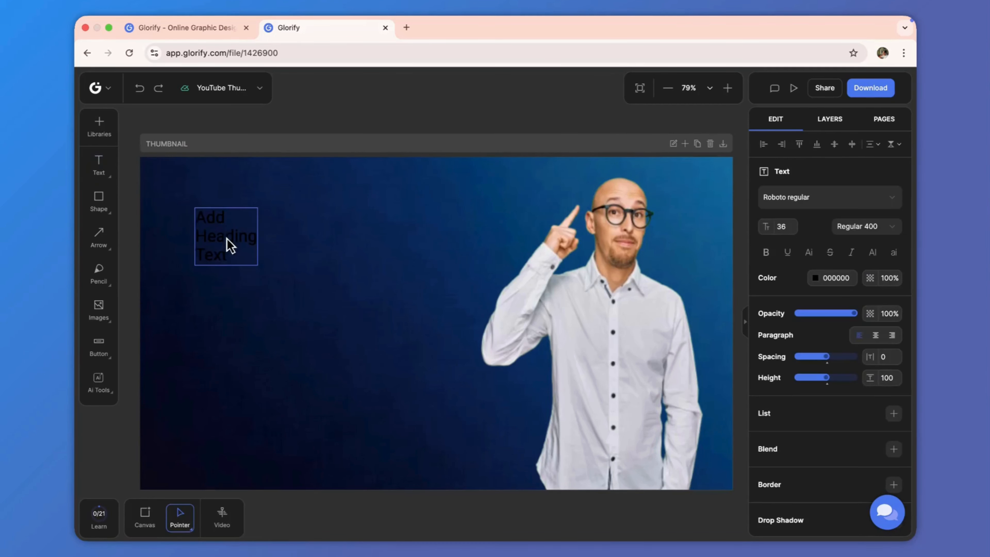
Step: Reposition the heading and set its text color to white FFFFFF
drag(207, 232, 250, 258)
click(277, 255)
click(815, 278)
click(611, 217)
drag(615, 238, 586, 188)
click(350, 277)
Step: Replace the heading text with VERY EASY
double_click(274, 271)
text(VERY )
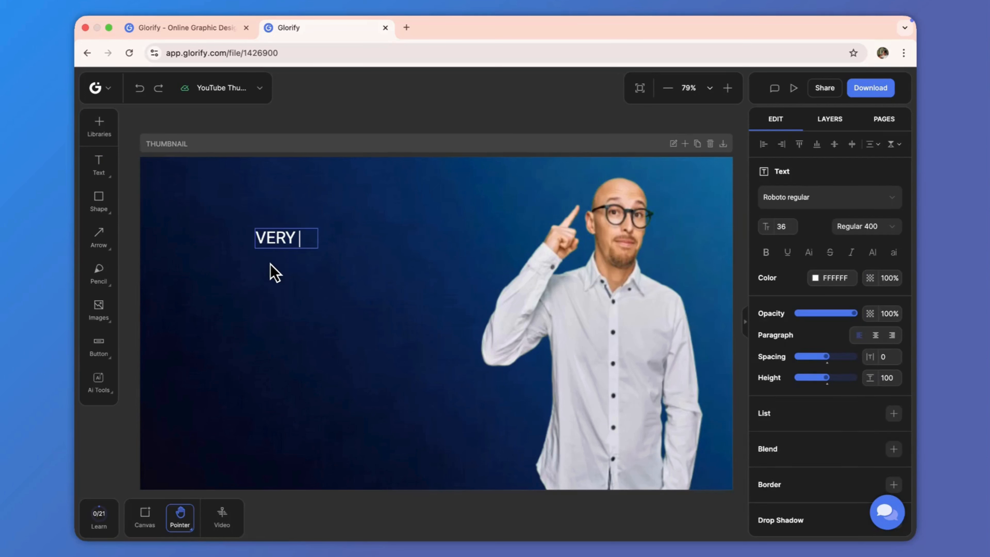
text(EASY)
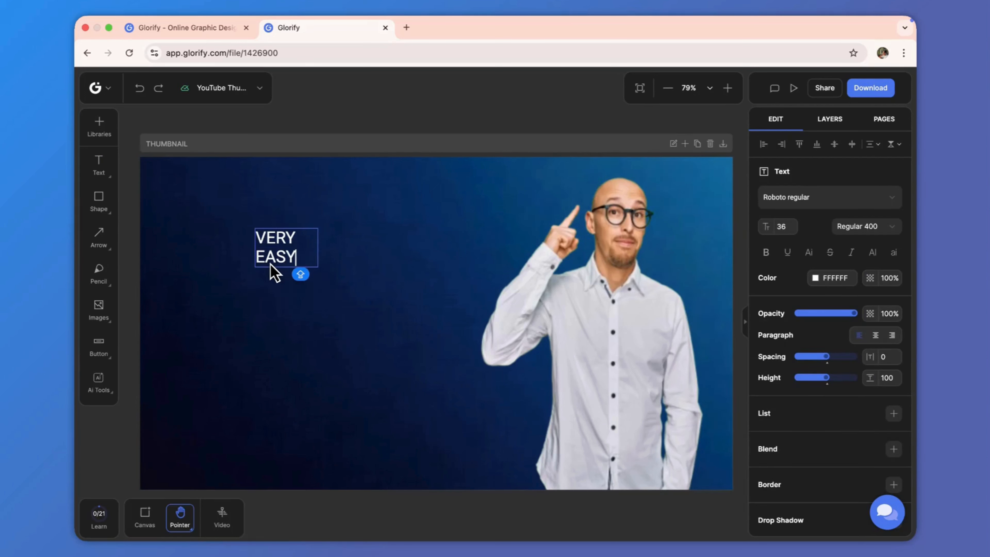
Step: Scale the VERY EASY heading up to font size 126
click(342, 241)
click(294, 242)
drag(318, 248, 409, 274)
click(330, 223)
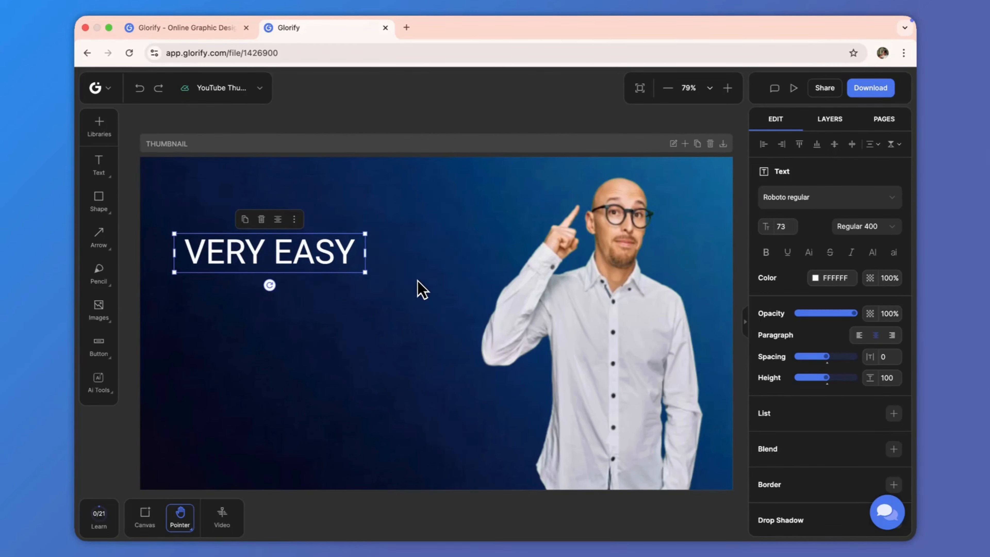
drag(367, 279, 506, 306)
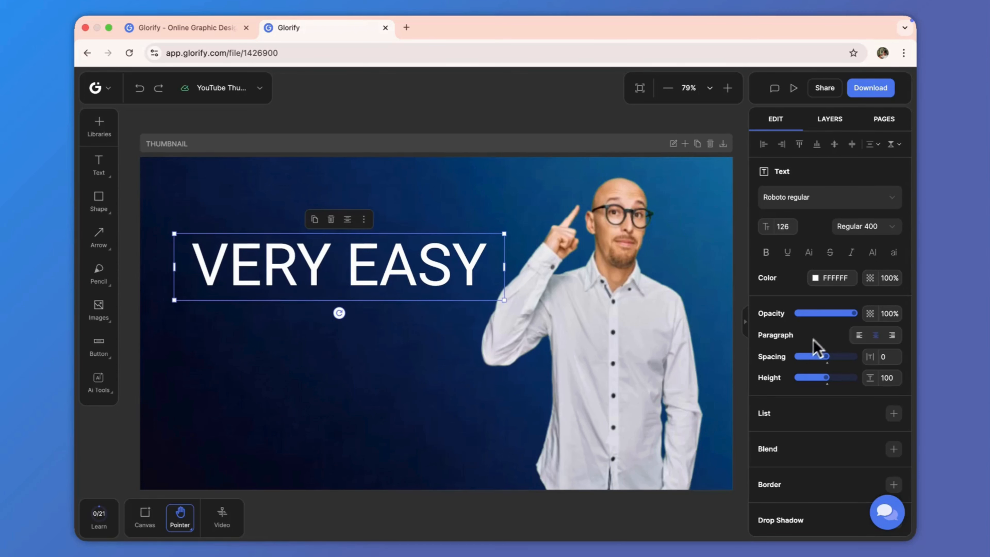
Step: Change the heading font to Anton
click(871, 201)
text(anton)
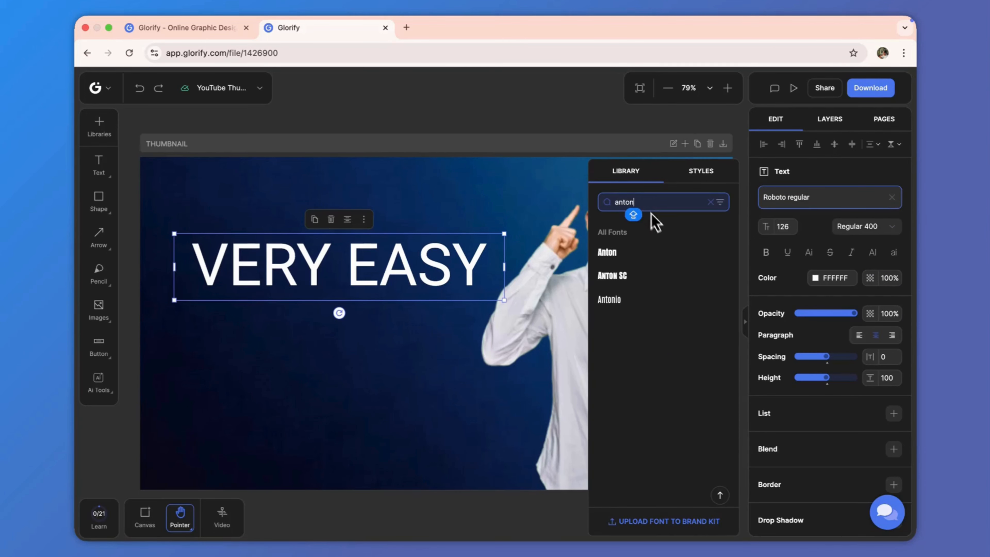
click(648, 250)
click(417, 327)
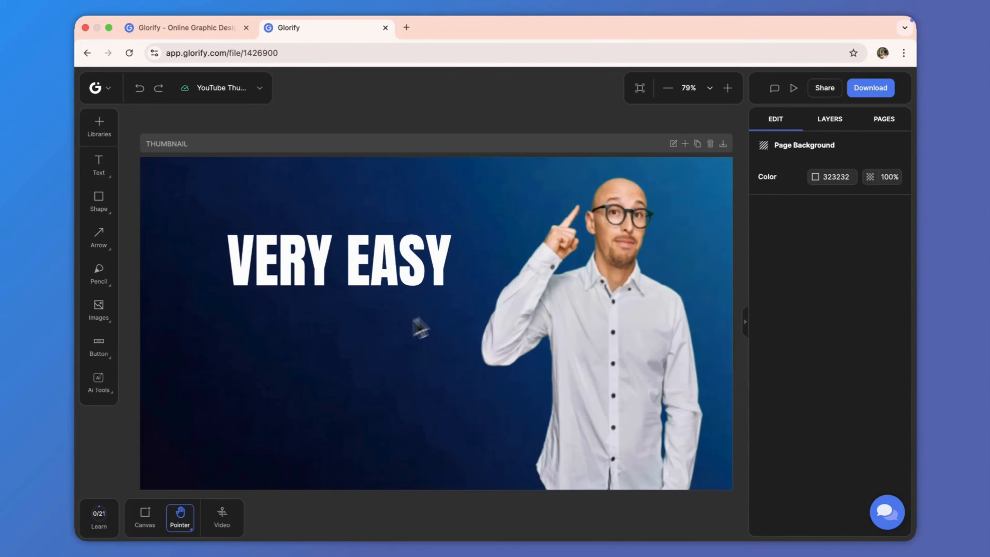
Step: Scale the heading to font size 192 and move it to the top left
click(464, 279)
click(506, 274)
click(499, 279)
drag(504, 268, 540, 335)
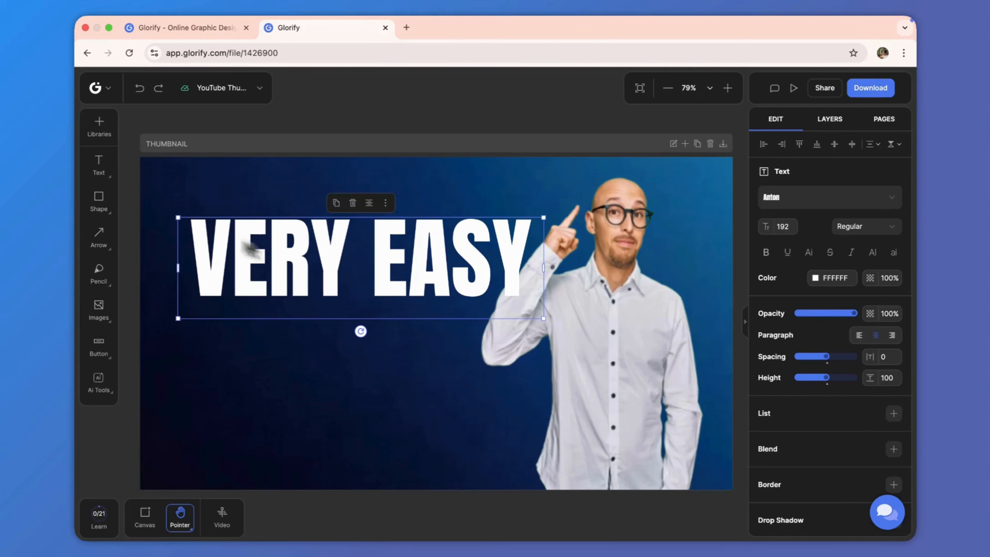
drag(176, 216, 168, 215)
drag(239, 262, 249, 249)
click(332, 152)
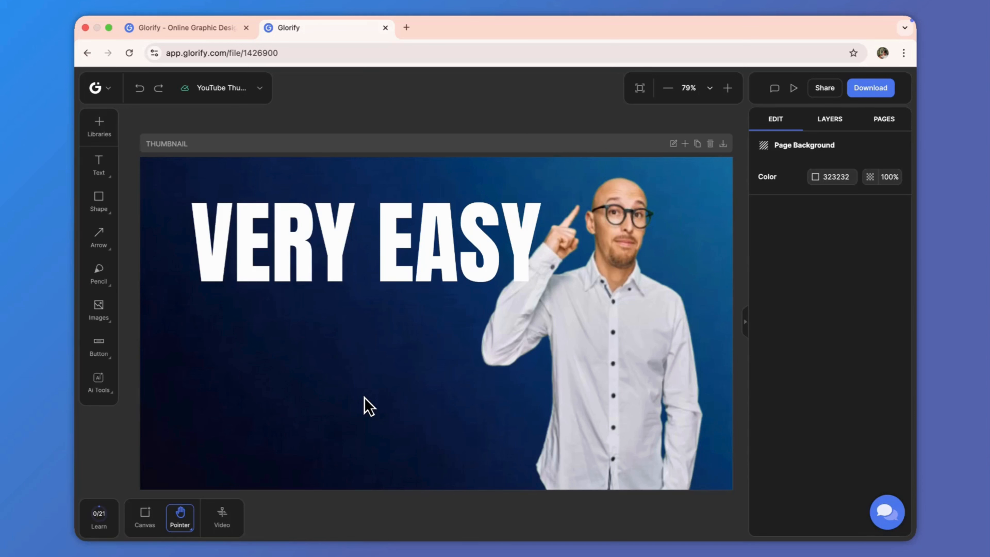
Step: Draw a slightly tilted rectangle below the heading
click(110, 207)
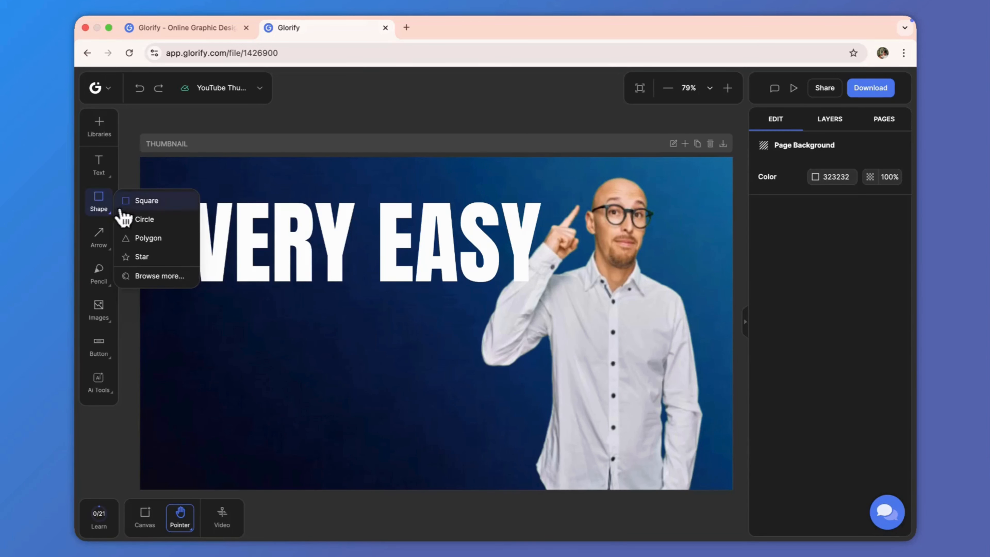
click(126, 202)
drag(202, 303, 452, 343)
drag(334, 361, 342, 347)
click(409, 298)
Step: Move the man's image layer above the heading in the layer order
click(828, 119)
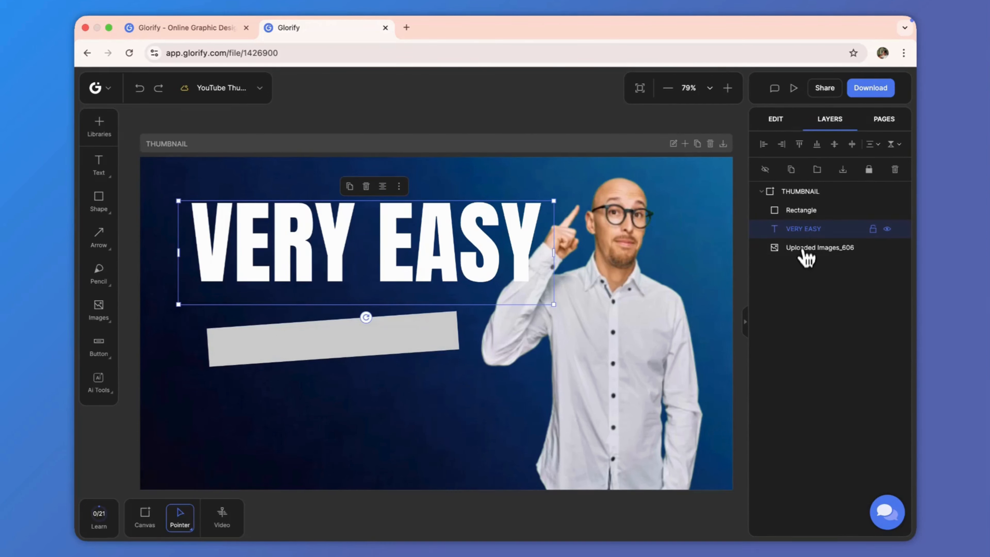
drag(807, 251, 806, 226)
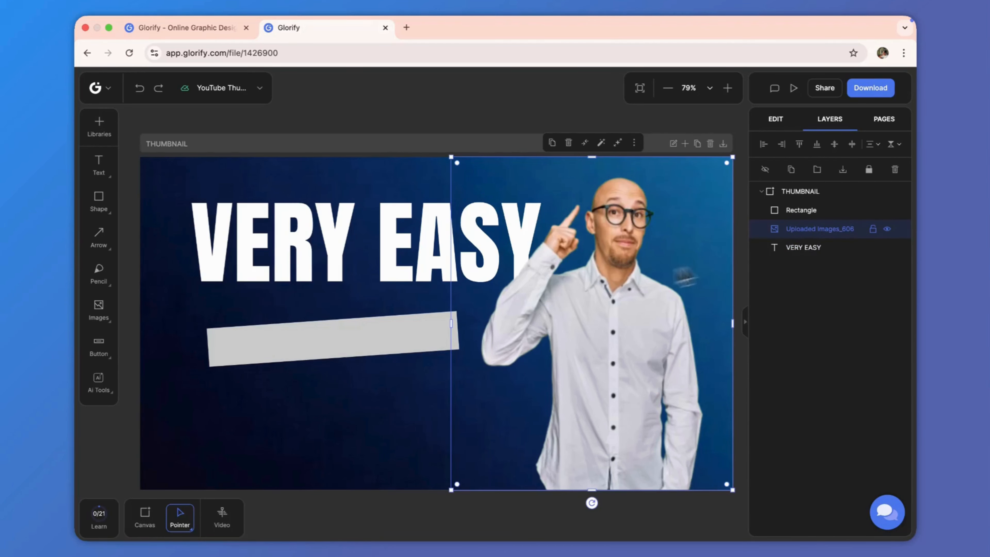
Step: Fill the rectangle with yellow FFCC19
click(360, 333)
click(775, 119)
click(814, 322)
drag(624, 222, 591, 188)
click(707, 377)
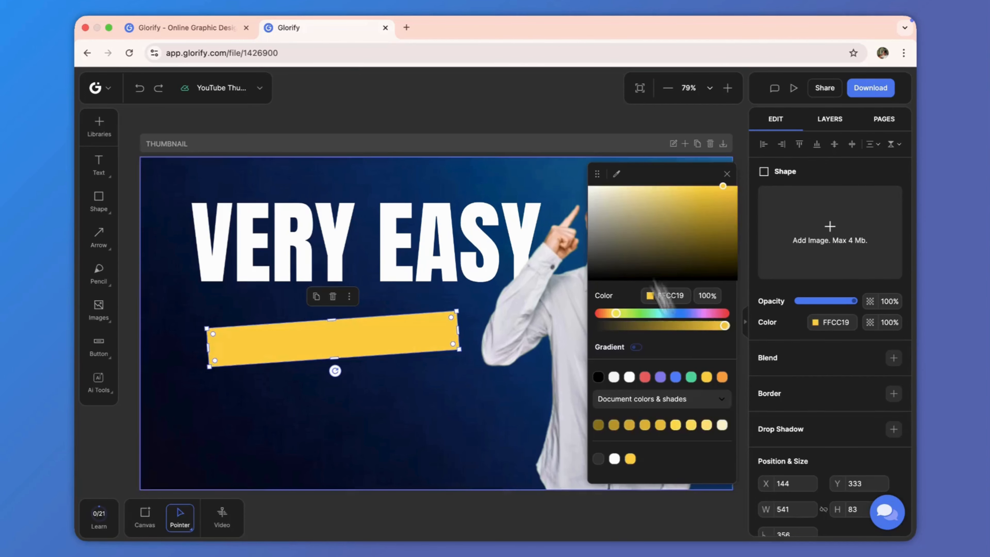
Step: Duplicate the VERY EASY heading and shrink the copy, moving it down over the yellow rectangle
key(Escape)
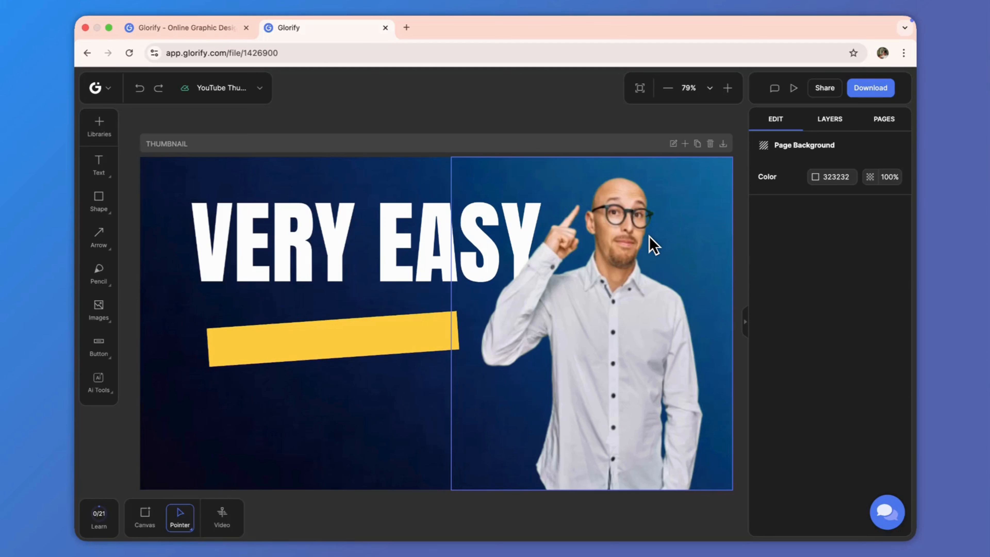
click(393, 244)
right_click(360, 249)
click(390, 311)
drag(402, 242, 405, 366)
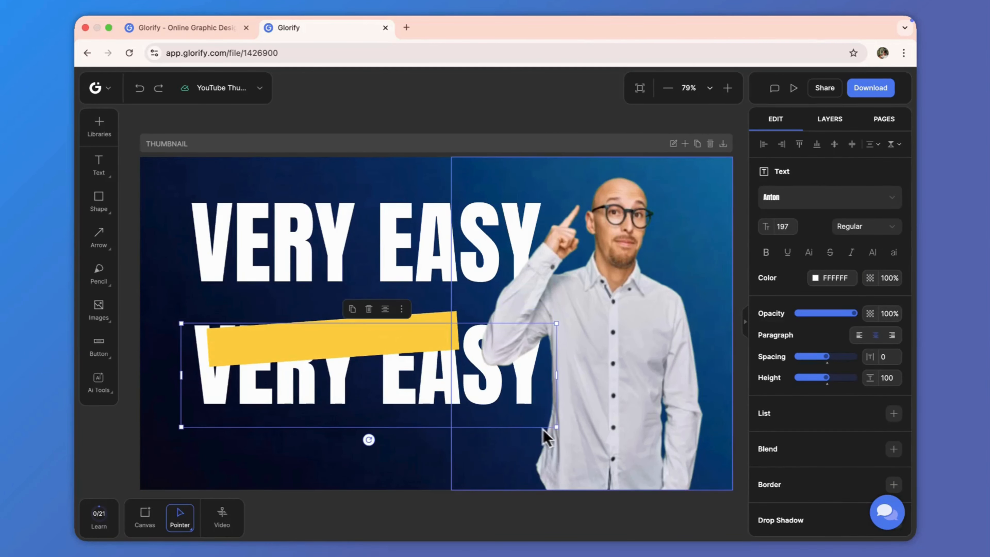
drag(556, 427, 338, 405)
Step: Move the rectangle layer to the bottom of the layer order, beneath both text layers
click(830, 119)
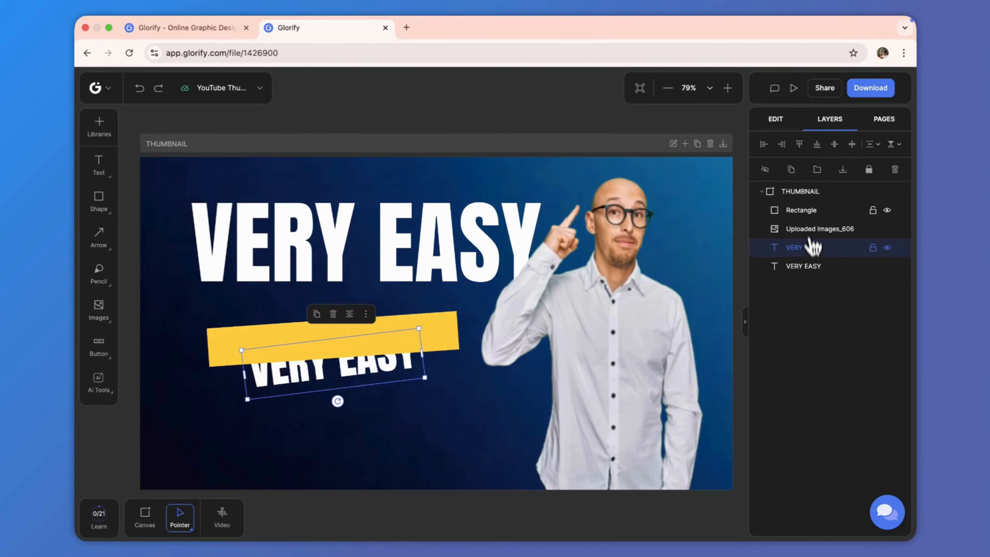
click(811, 216)
drag(811, 215, 806, 275)
Step: Turn the copy into black MANAGING BUSINESS text at font size 73, fitted on the yellow rectangle
drag(323, 374, 321, 361)
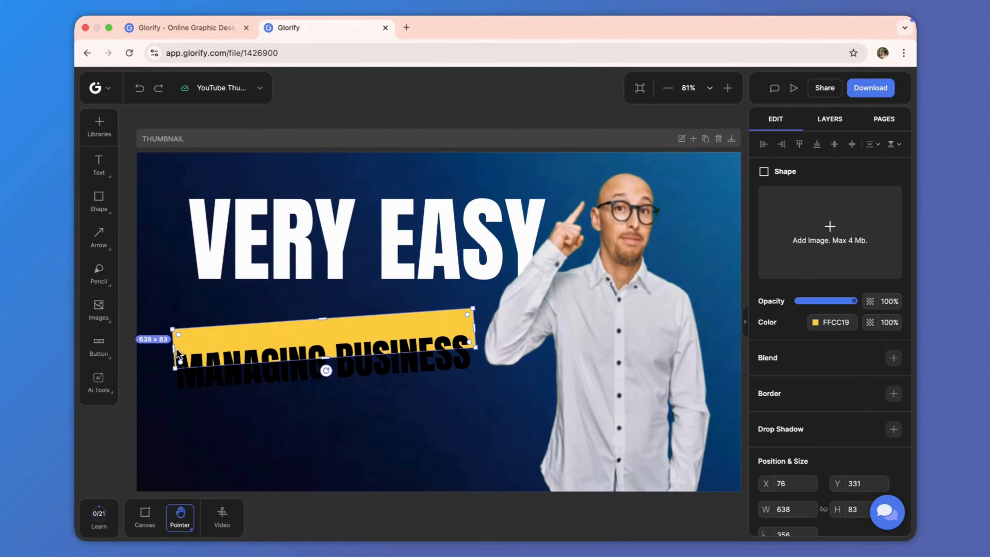
drag(255, 382, 270, 361)
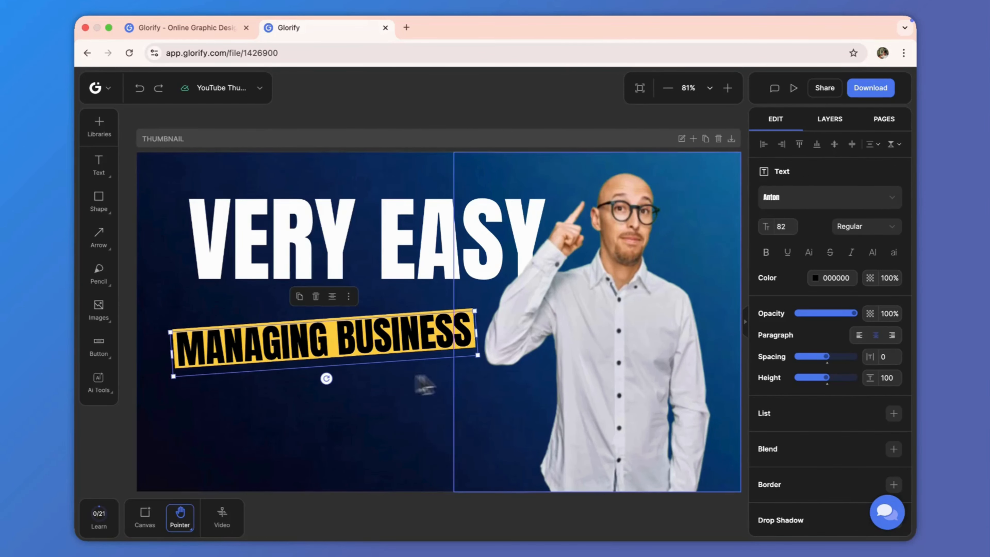
drag(477, 355, 461, 355)
click(463, 358)
click(387, 346)
drag(353, 342, 351, 335)
key(Down)
key(Down)
key(Down)
key(Down)
key(Down)
key(Down)
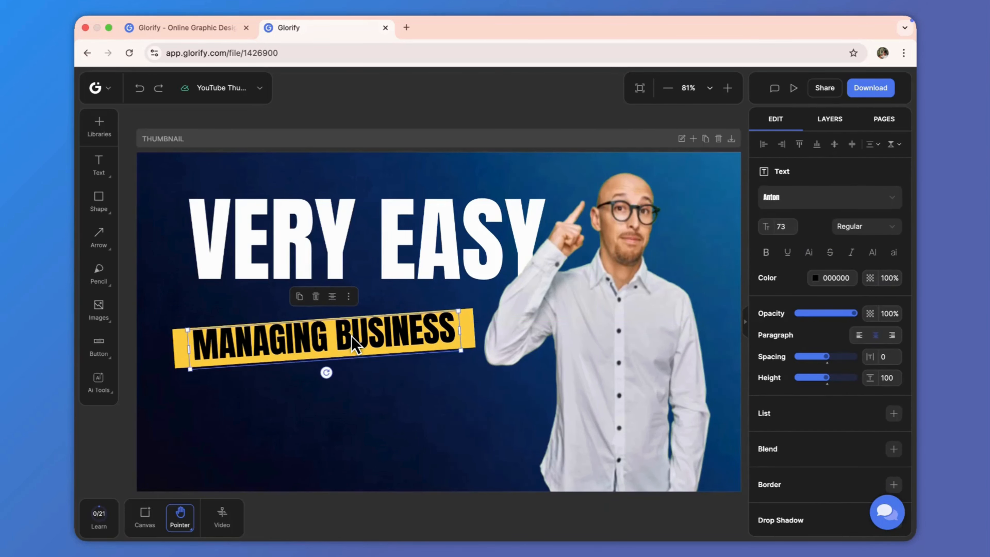
Step: Adjust the yellow rectangle's left end so it frames the text, then deselect
click(179, 366)
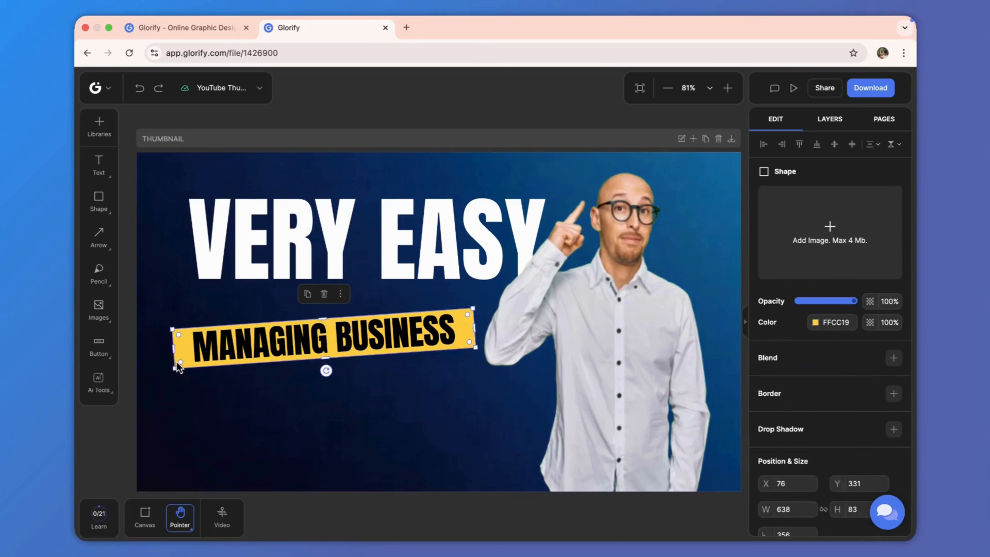
drag(174, 353, 181, 349)
click(285, 143)
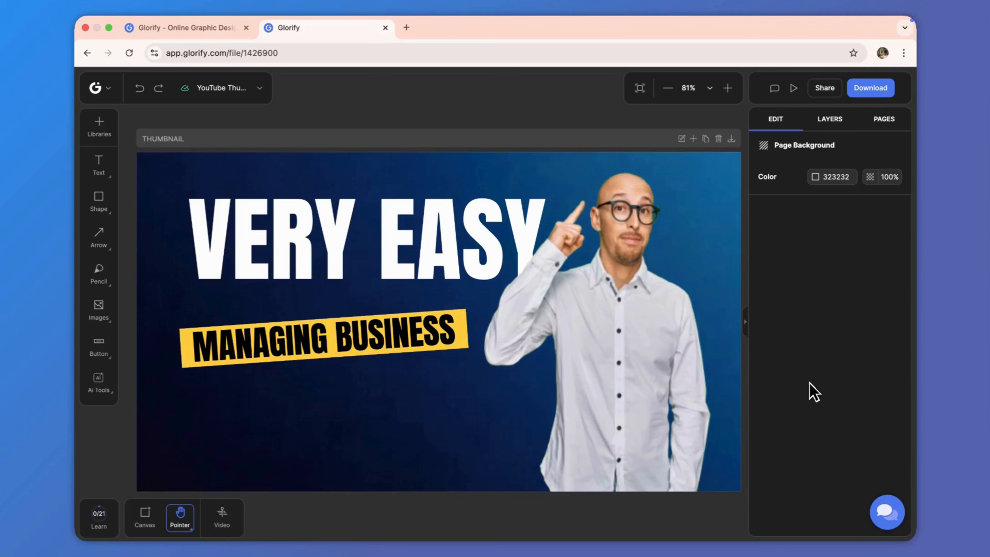
Step: Select the rectangle and its text together, duplicate them, and move the copy just below
drag(177, 349, 344, 381)
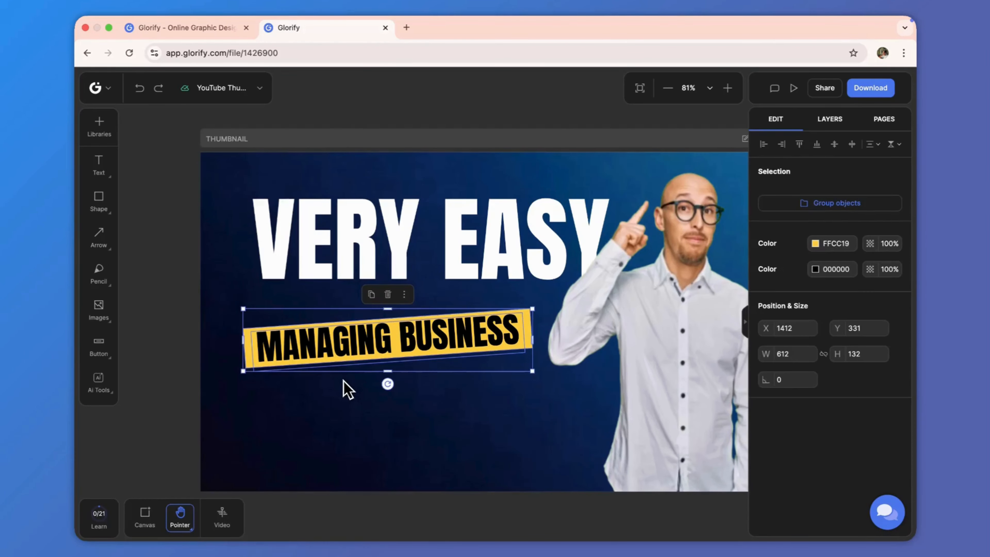
right_click(345, 357)
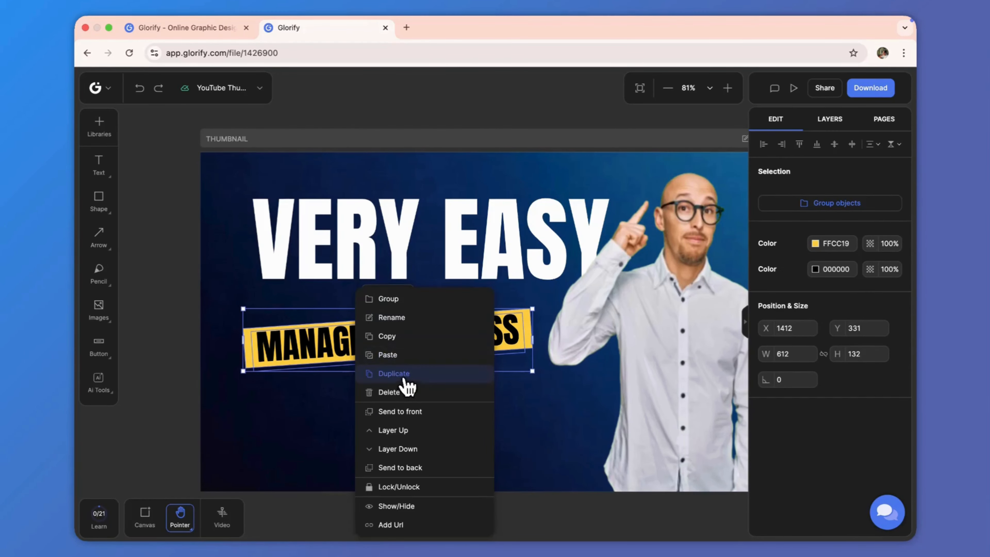
click(404, 379)
drag(442, 364, 439, 395)
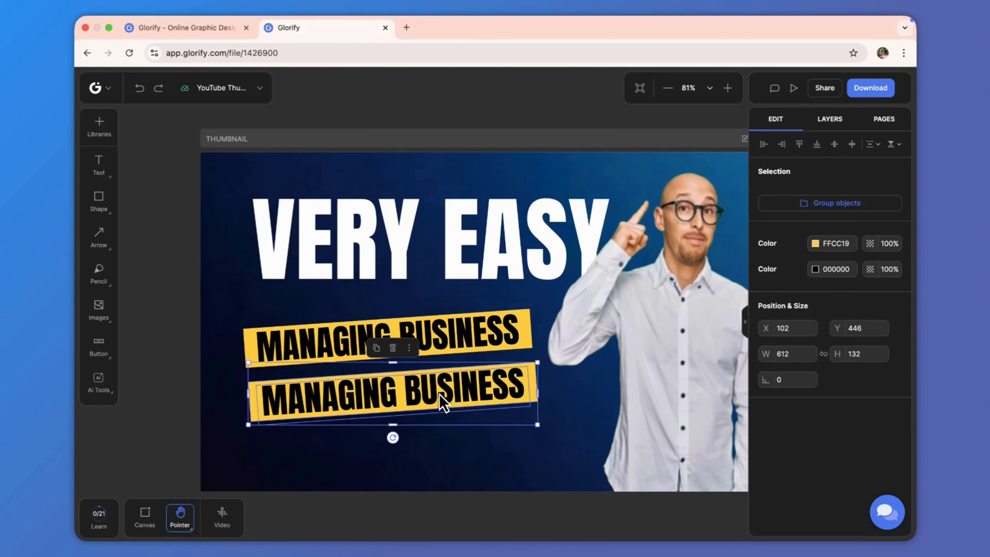
Step: Change the duplicated banner's text to WITH ONLY 10 DAYS
key(Left)
key(Left)
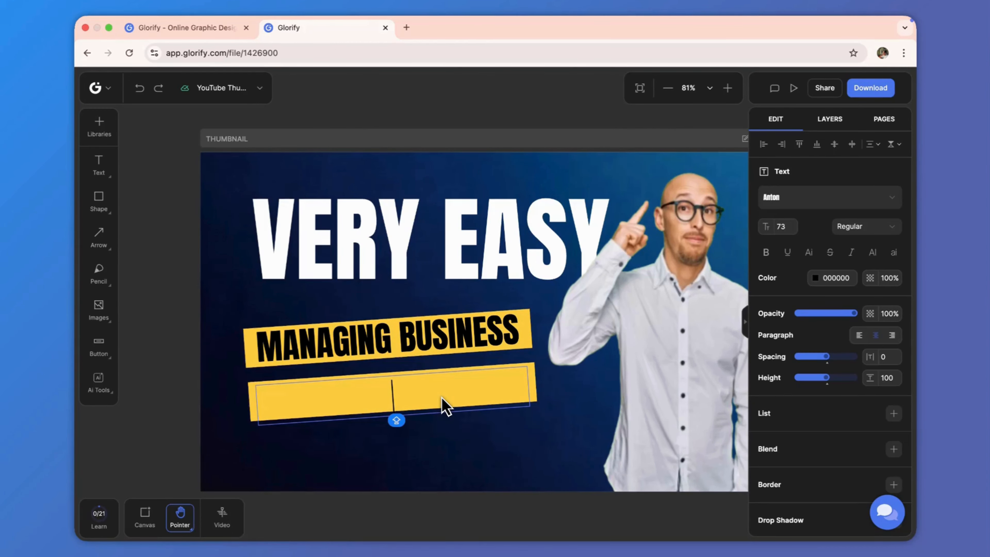
text(WIH)
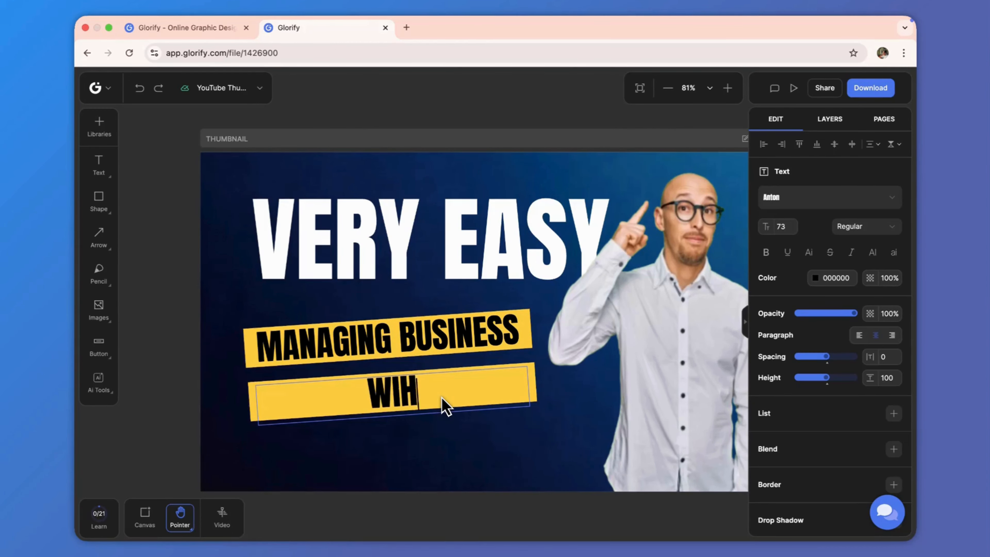
text(T O)
key(BackSpace)
key(BackSpace)
key(BackSpace)
key(BackSpace)
text(TH ONLY 10 DAYS)
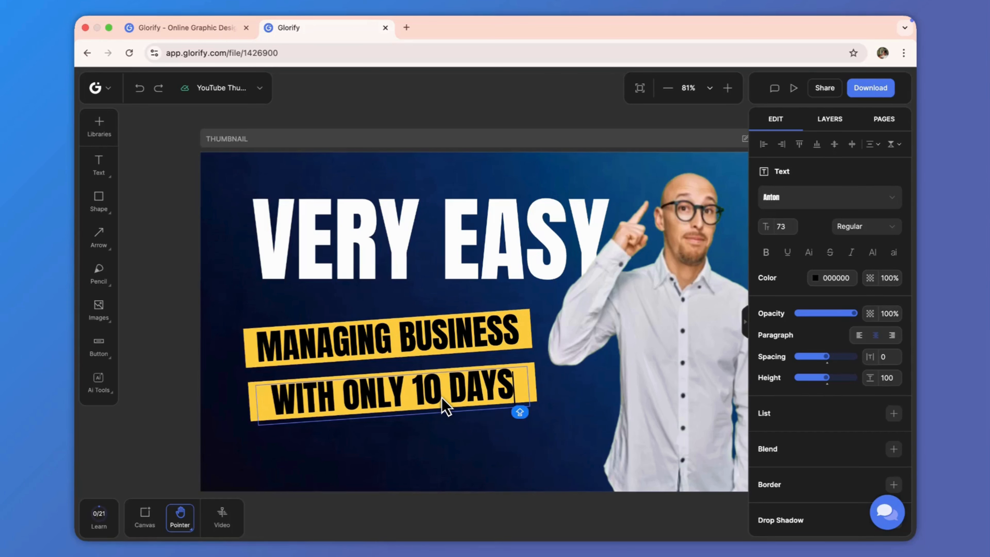
Step: Shift the heading and both banners slightly to the left within the thumbnail
click(452, 497)
scroll(488, 443, right, 3)
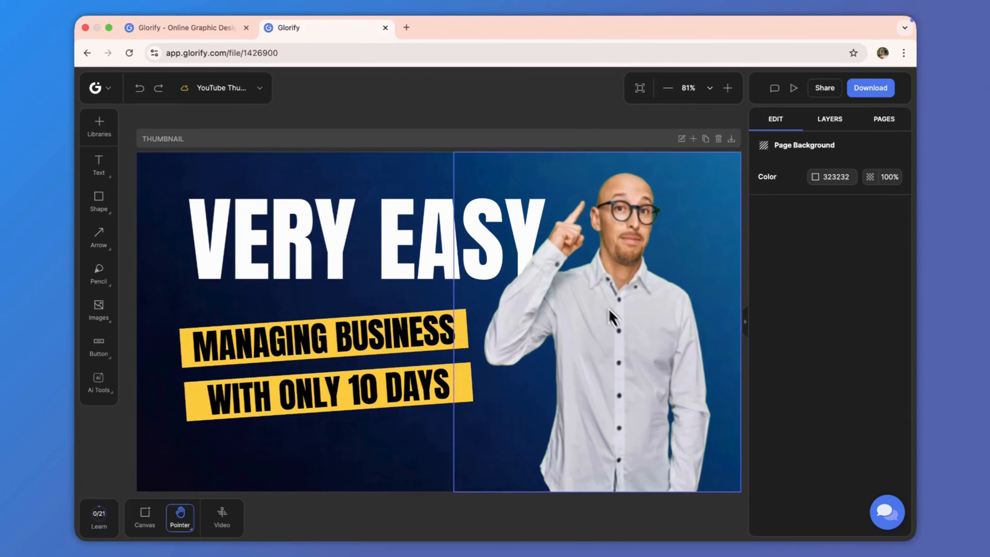
scroll(258, 400, down, 1)
click(258, 400)
click(299, 444)
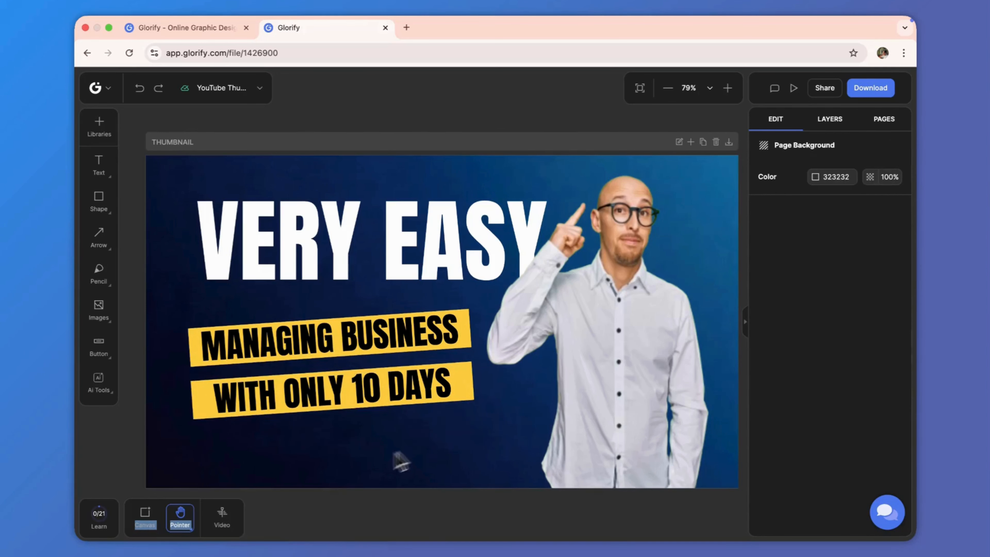
click(346, 341)
drag(186, 423, 122, 432)
click(220, 277)
drag(184, 199, 171, 196)
click(183, 122)
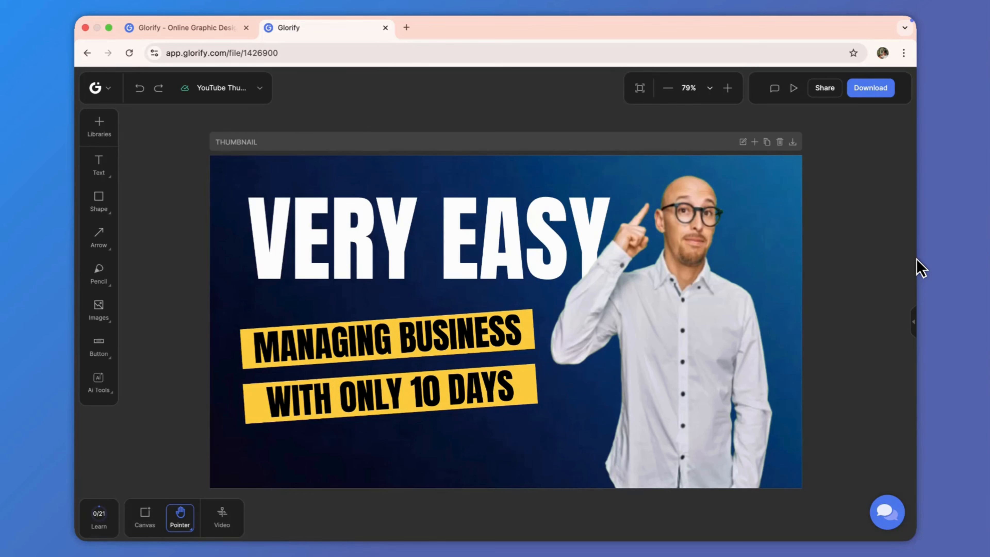
Step: Try enlarging the man's image from its corner, then undo the resize
click(745, 327)
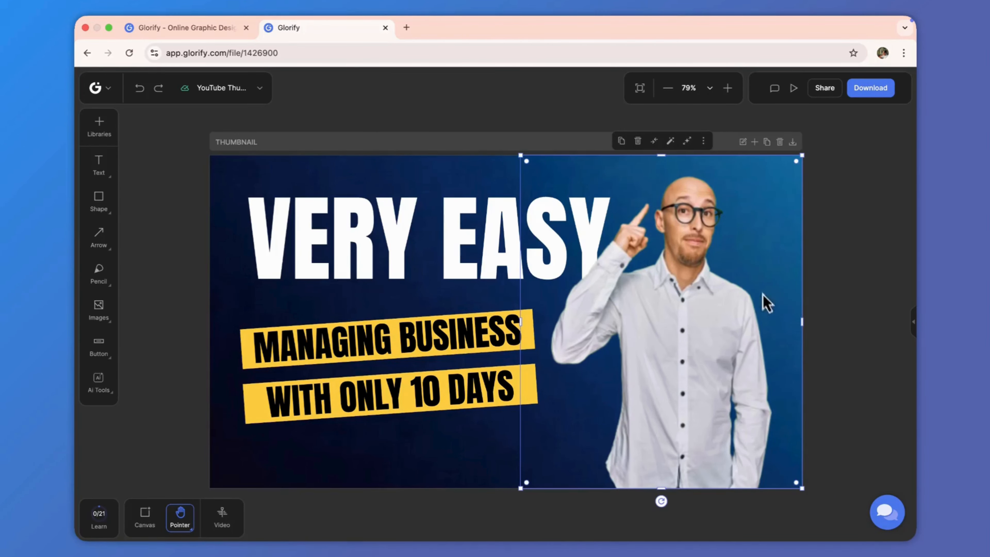
drag(802, 488, 831, 491)
click(832, 492)
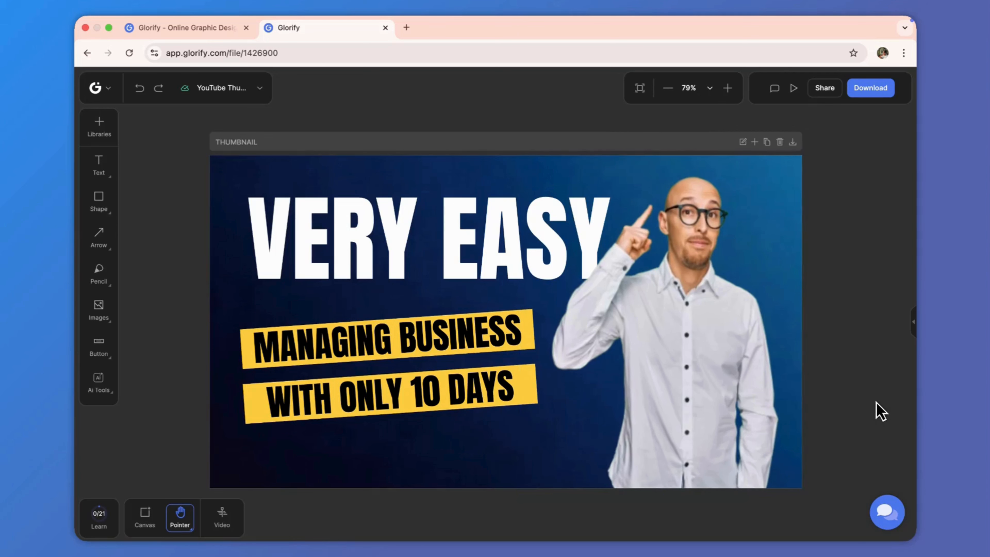
key(cmd+z)
click(875, 398)
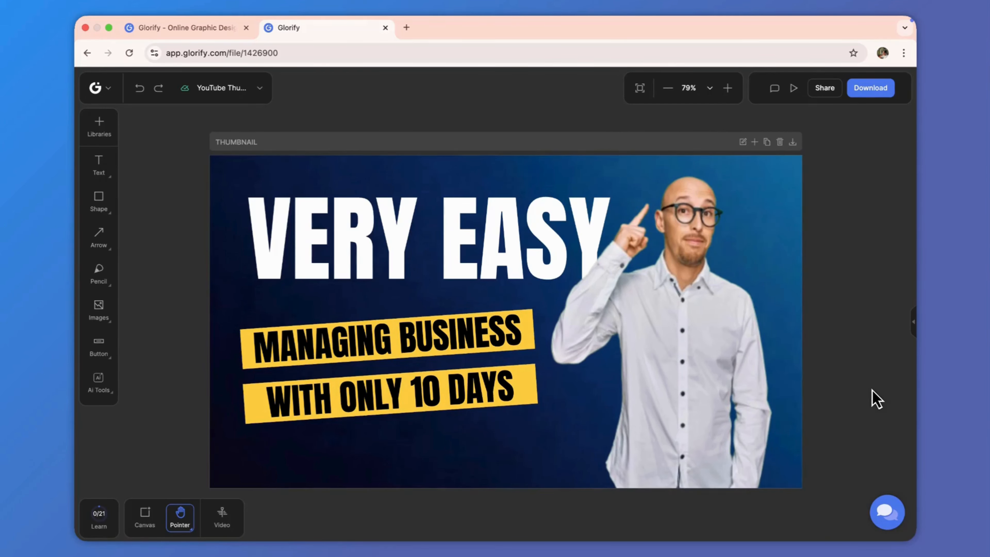